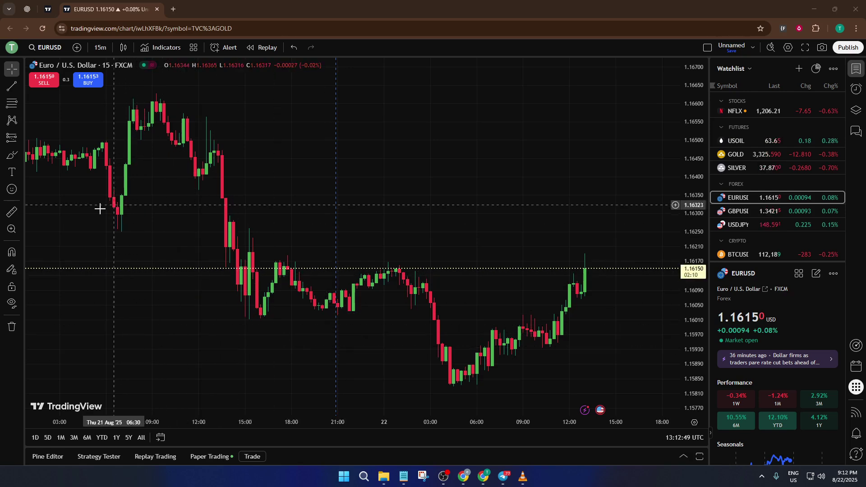
# - Show the Pine Editor's Create new choices: indicator, strategy and library
pyautogui.click(49, 460)
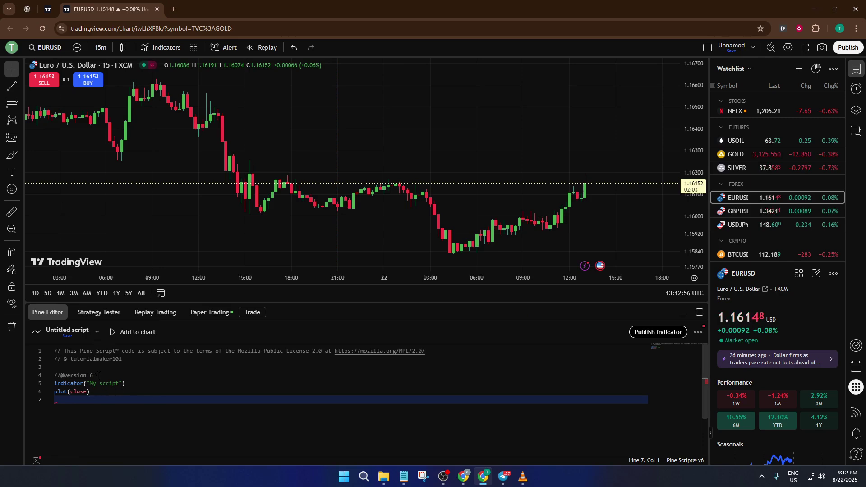
pyautogui.click(97, 332)
pyautogui.moveTo(128, 247)
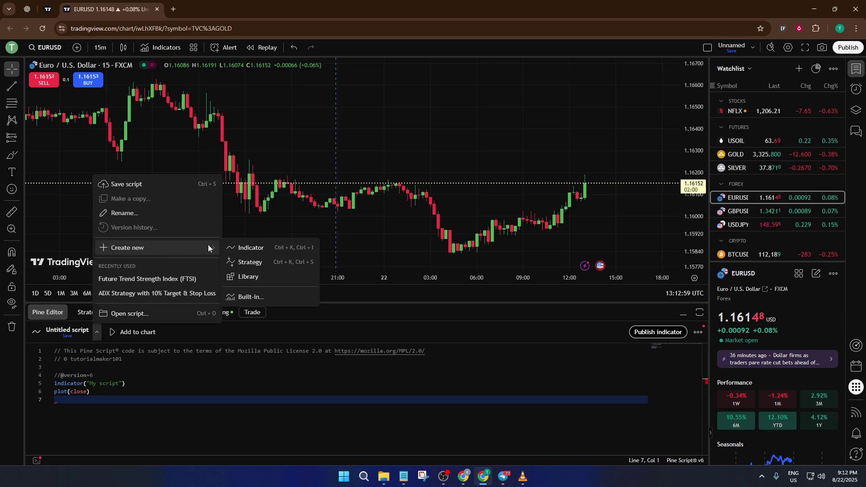
# - Replace the default code with the pasted Modified Moving Volume indicator script
pyautogui.click(255, 247)
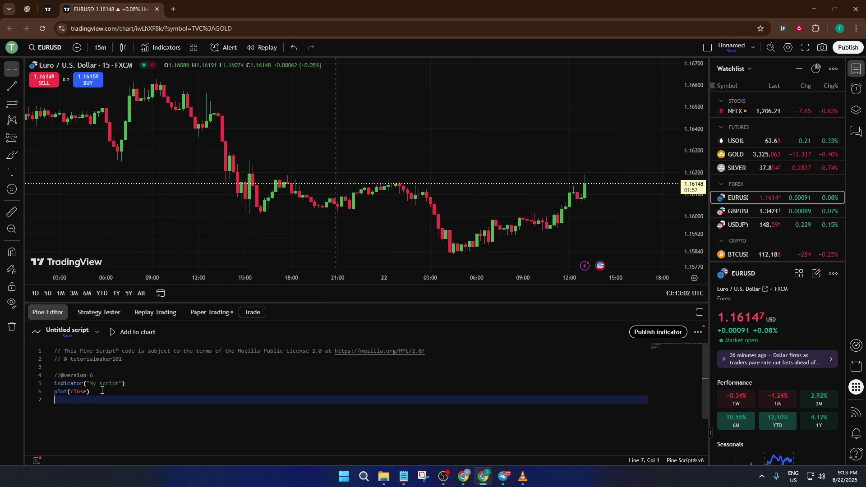
pyautogui.hotkey('ctrl', 'a')
pyautogui.press('Delete')
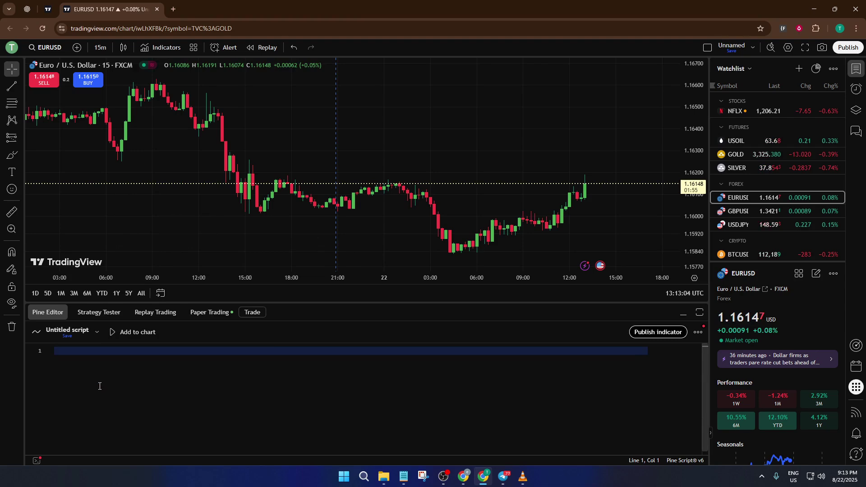
pyautogui.hotkey('ctrl', 'v')
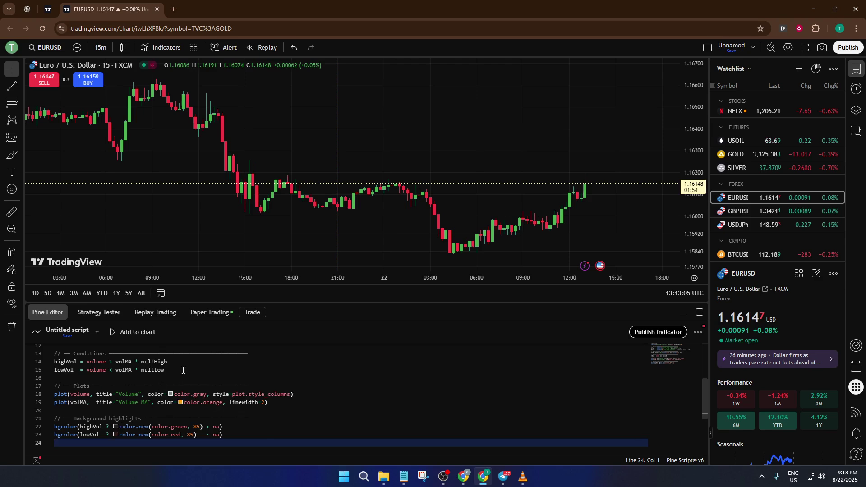
pyautogui.scroll(2, 183, 370)
pyautogui.scroll(1, 179, 373)
pyautogui.scroll(1, 169, 376)
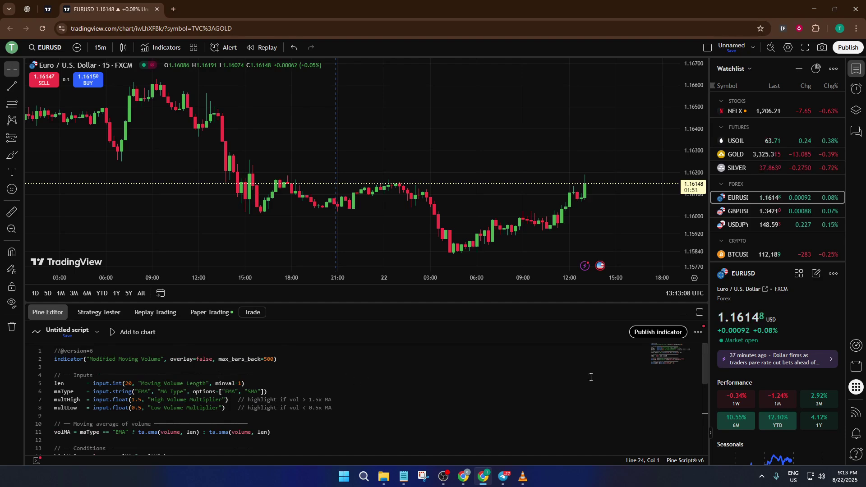
# - Publish the indicator and add it to the EURUSD chart
pyautogui.click(658, 331)
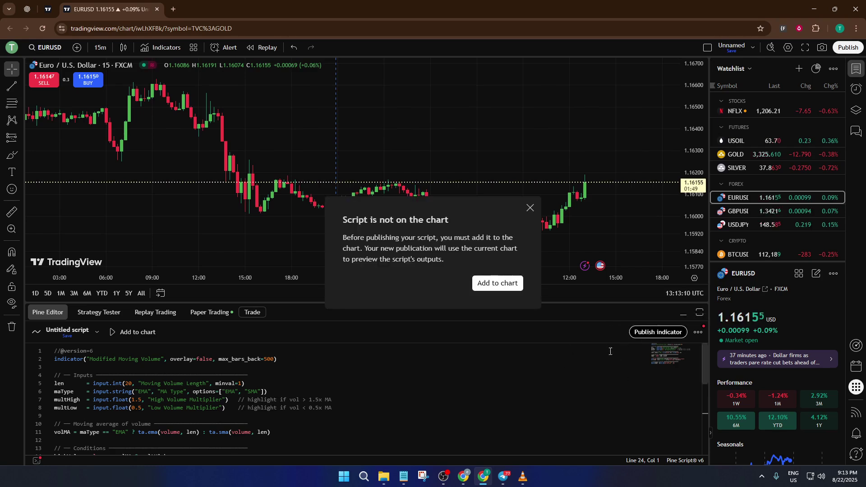
pyautogui.click(496, 284)
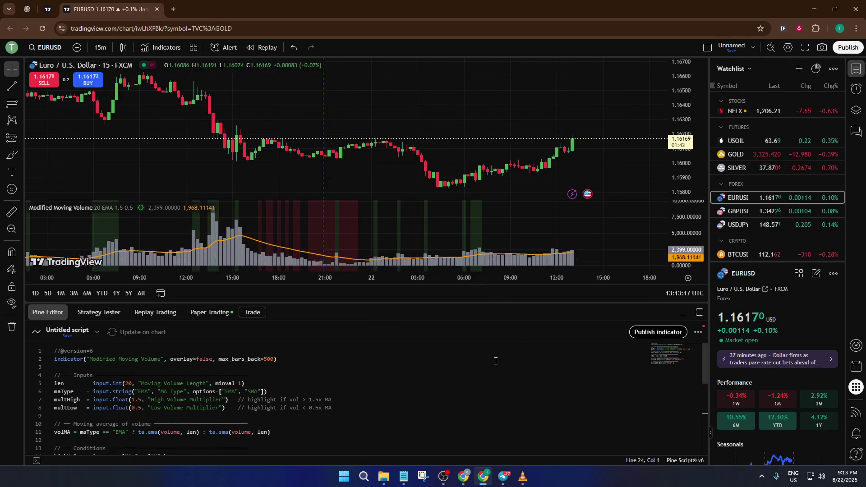
pyautogui.scroll(-5, 379, 358)
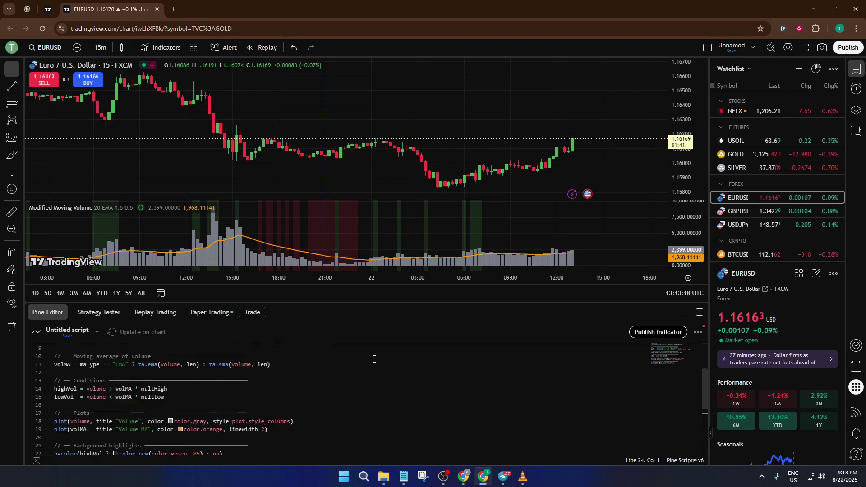
pyautogui.scroll(5, 386, 361)
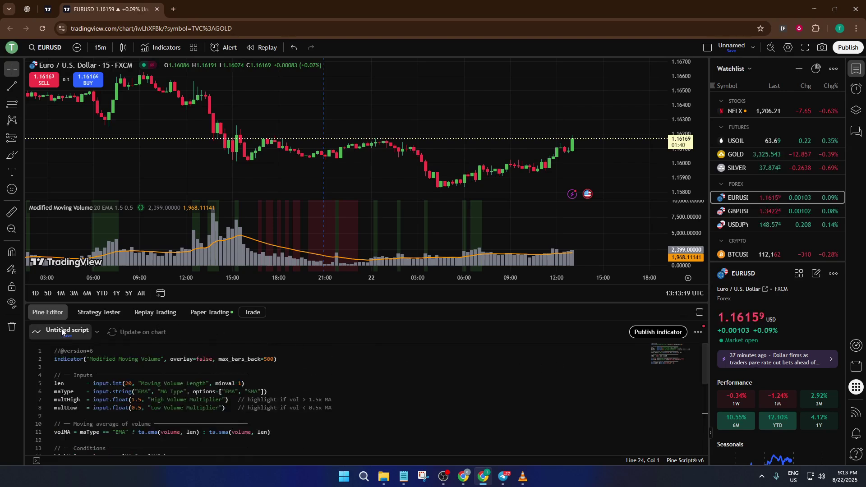
# - Start saving the untitled script, with 'Modified Moving Volume' in the name field
pyautogui.click(91, 329)
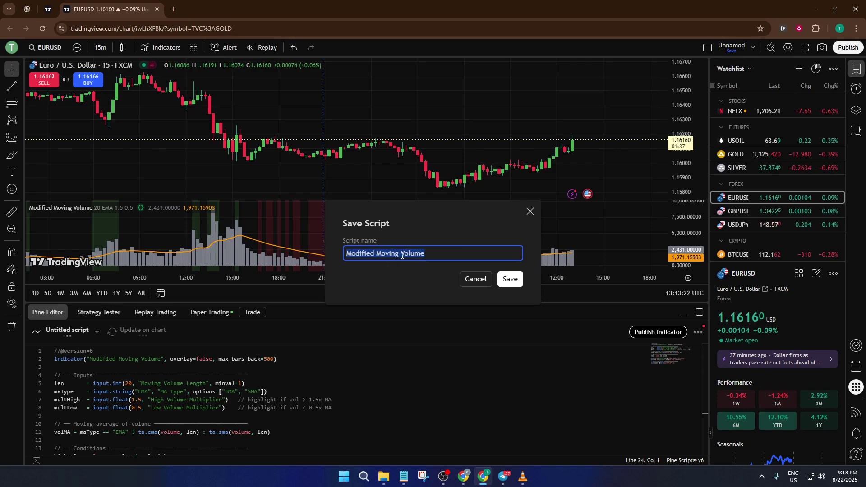
pyautogui.click(372, 255)
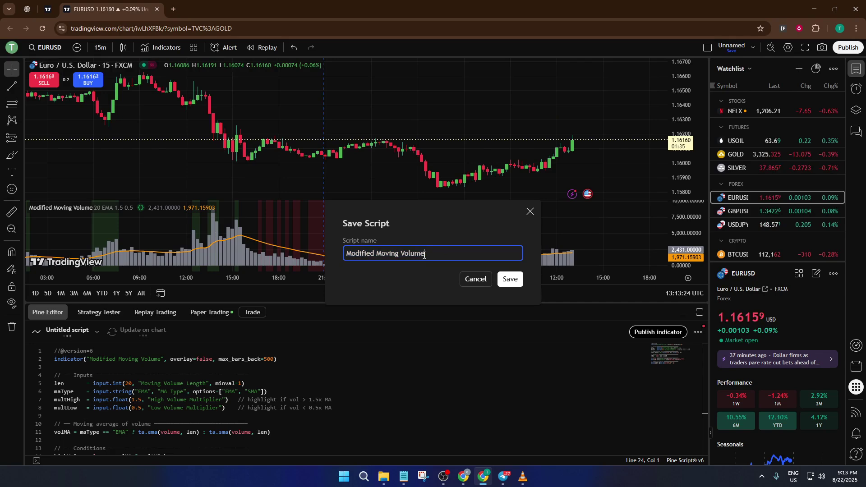
pyautogui.click(439, 255)
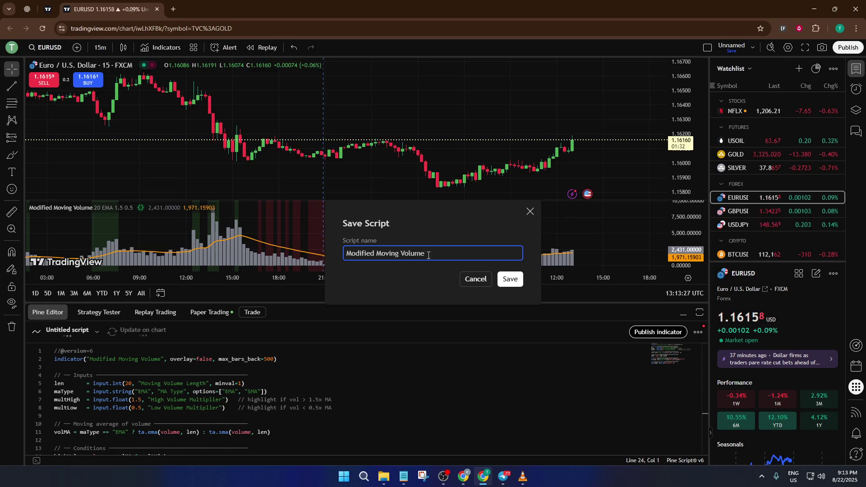
# - Save the script as 'Modified Moving Volume' and search indicators for 'moving'
pyautogui.click(519, 282)
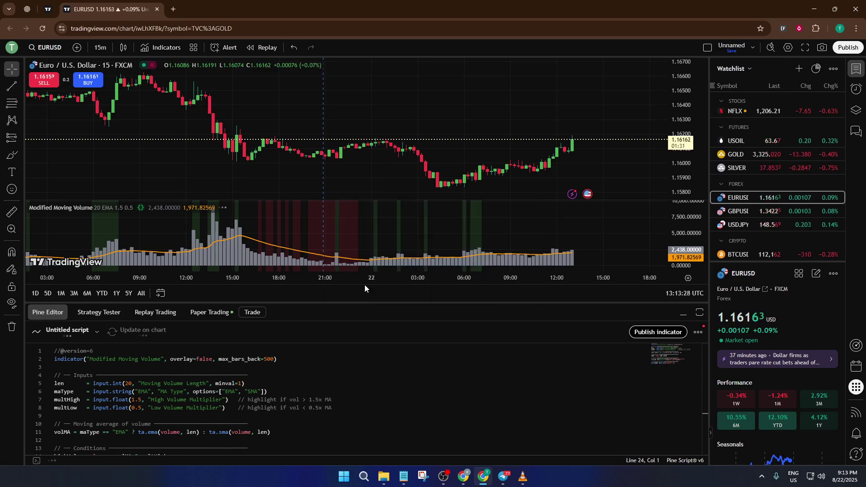
pyautogui.click(162, 46)
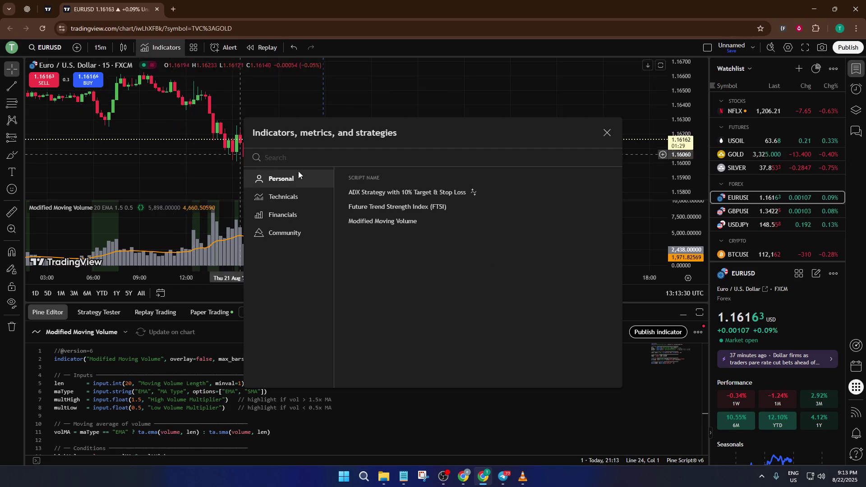
pyautogui.moveTo(382, 221)
pyautogui.write('mo')
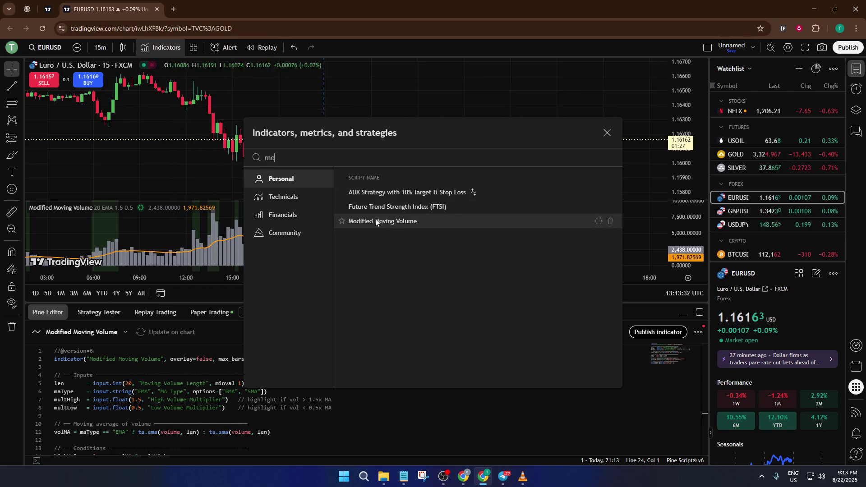
pyautogui.write('ving')
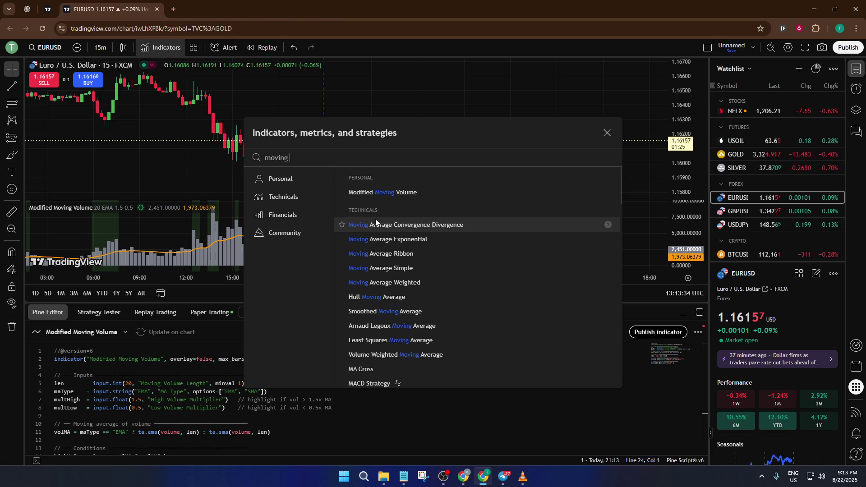
# - Add Modified Moving Volume from Personal scripts again, then close the indicator search
pyautogui.click(365, 197)
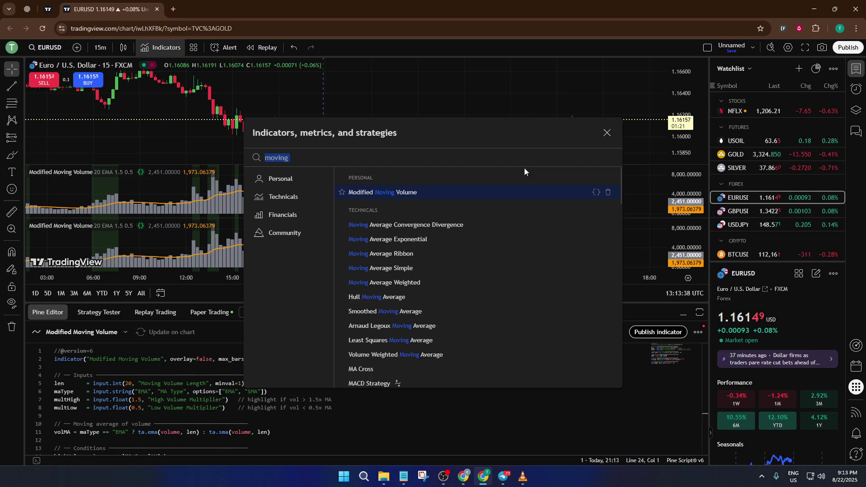
pyautogui.click(606, 131)
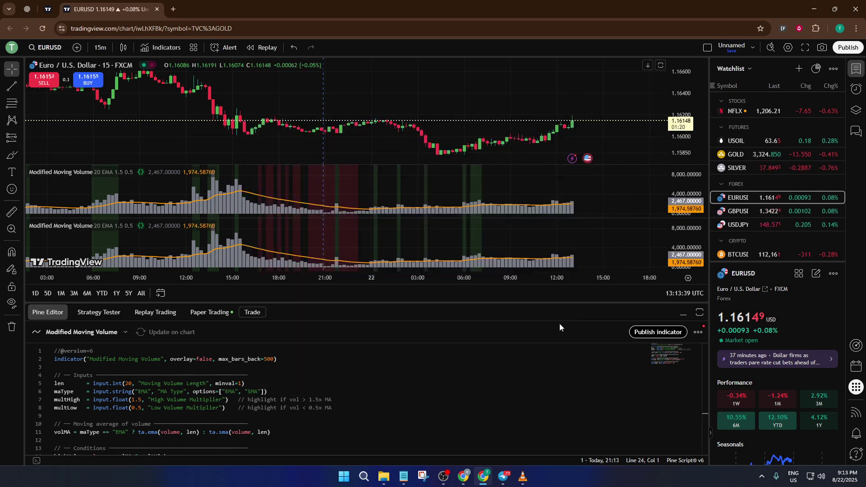
pyautogui.moveTo(351, 212)
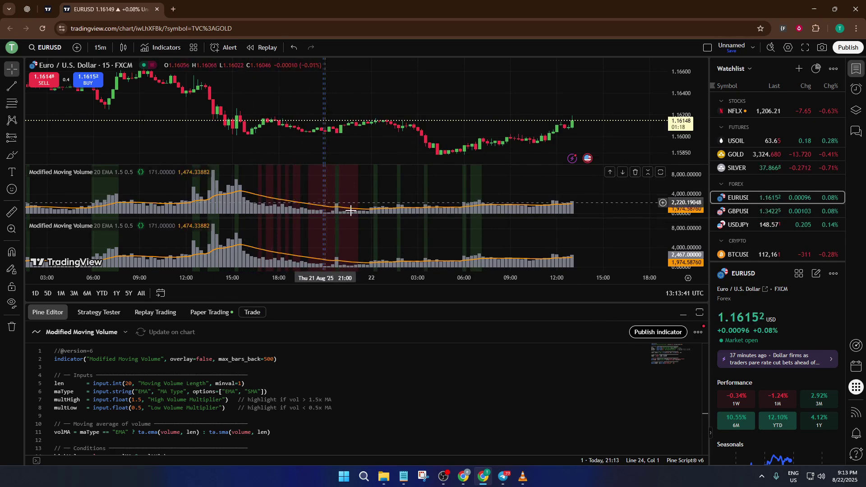
pyautogui.scroll(-1, 257, 203)
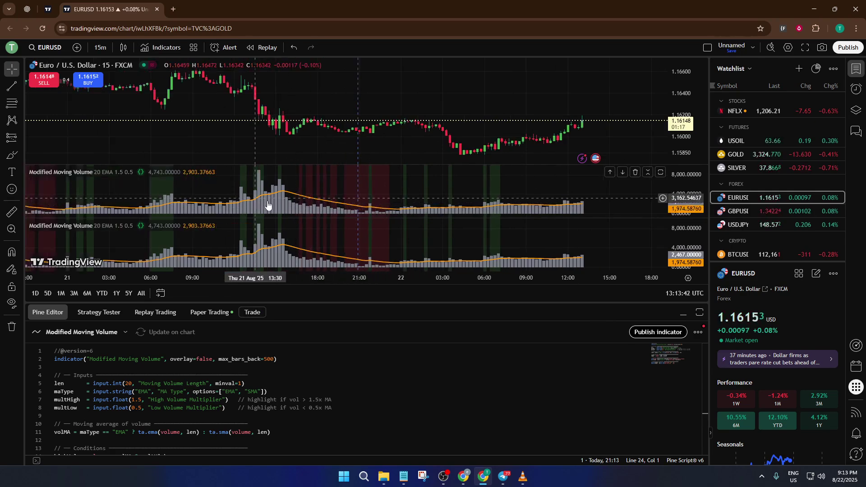
pyautogui.scroll(-2, 284, 210)
pyautogui.scroll(-1, 440, 217)
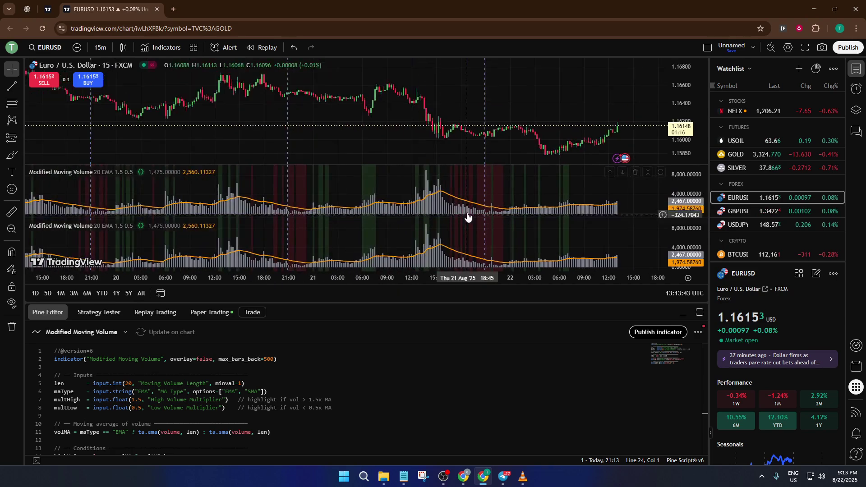
pyautogui.scroll(2, 463, 216)
pyautogui.scroll(2, 459, 218)
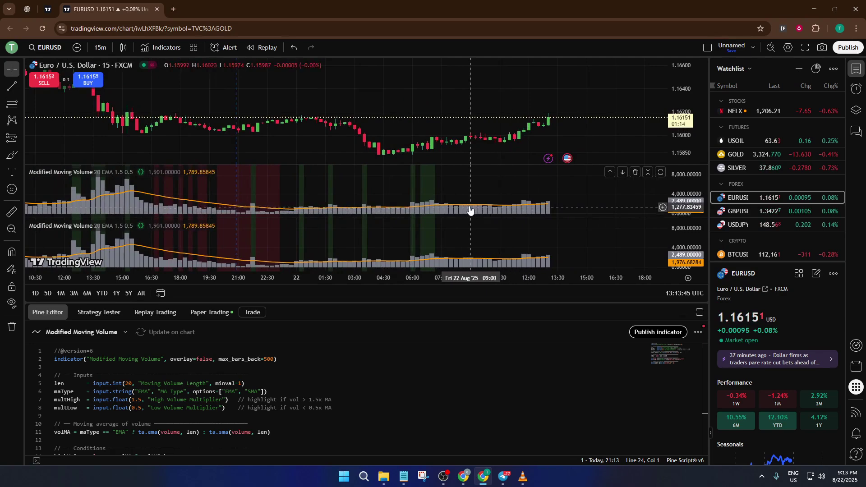
pyautogui.scroll(-1, 469, 206)
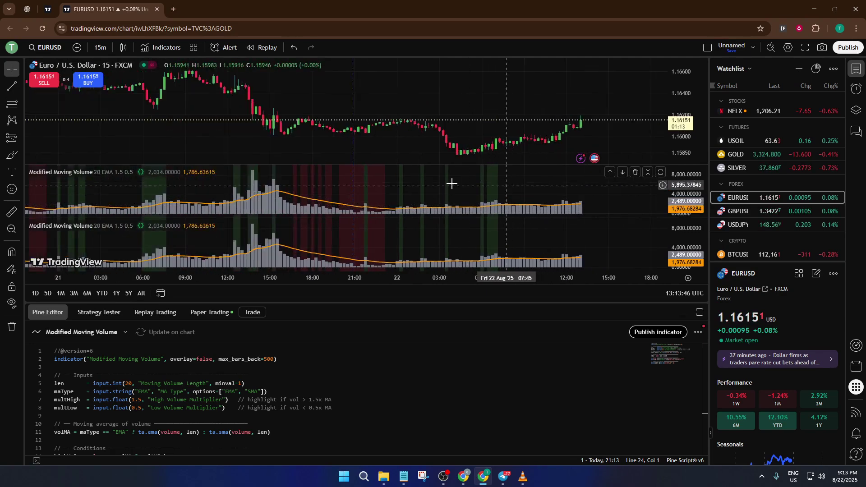